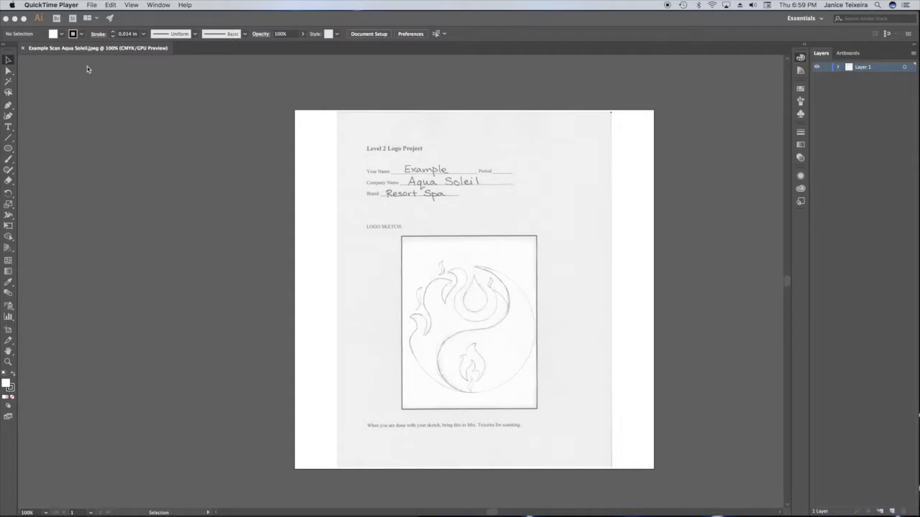
- Resize the artboard to 8 in wide by 8 in high
{"action": "left_click", "coordinate": [171, 22]}
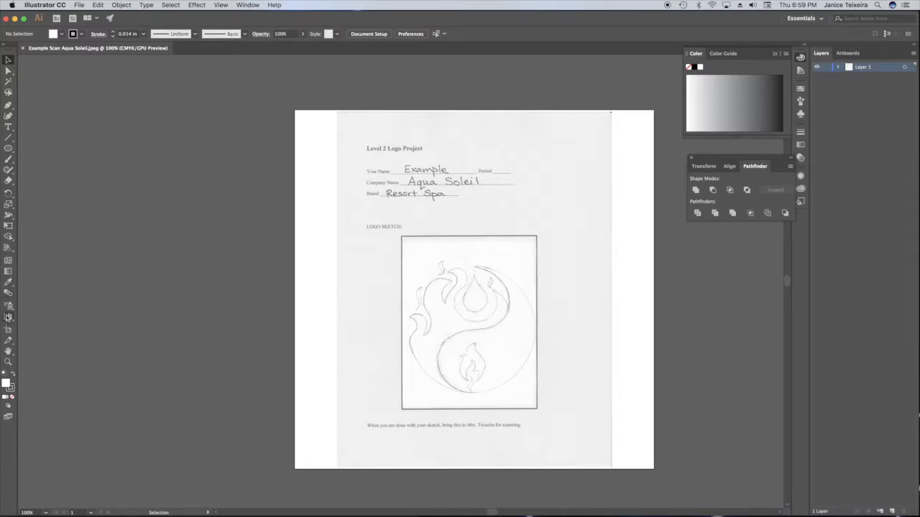
{"action": "left_click", "coordinate": [8, 332]}
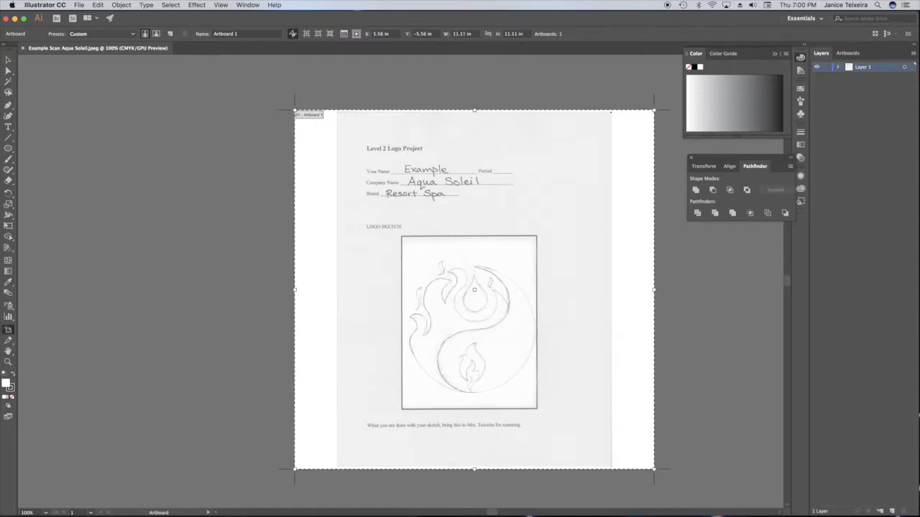
{"action": "left_click", "coordinate": [460, 34]}
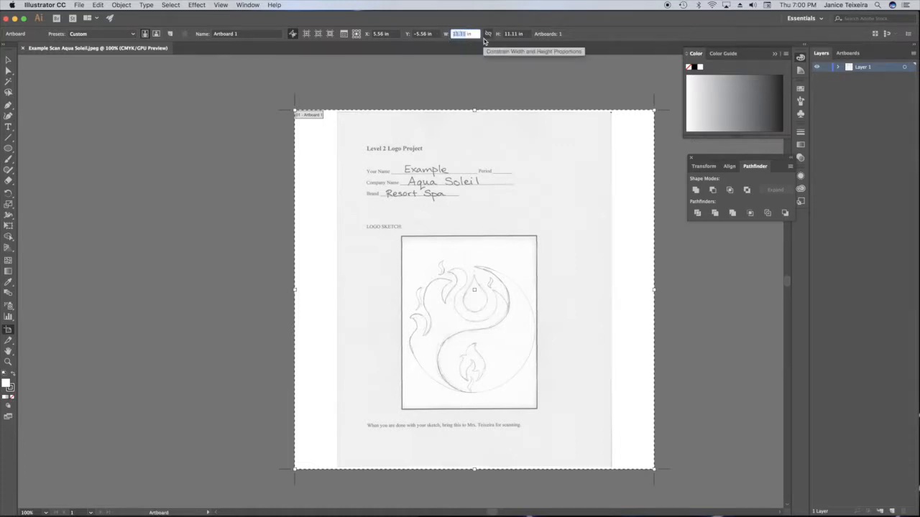
{"action": "type", "text": "8 in"}
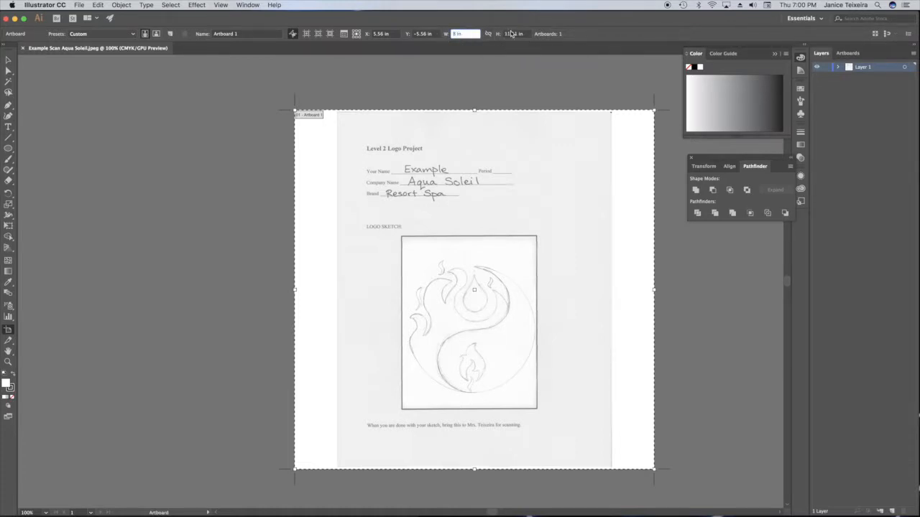
{"action": "left_click", "coordinate": [511, 34]}
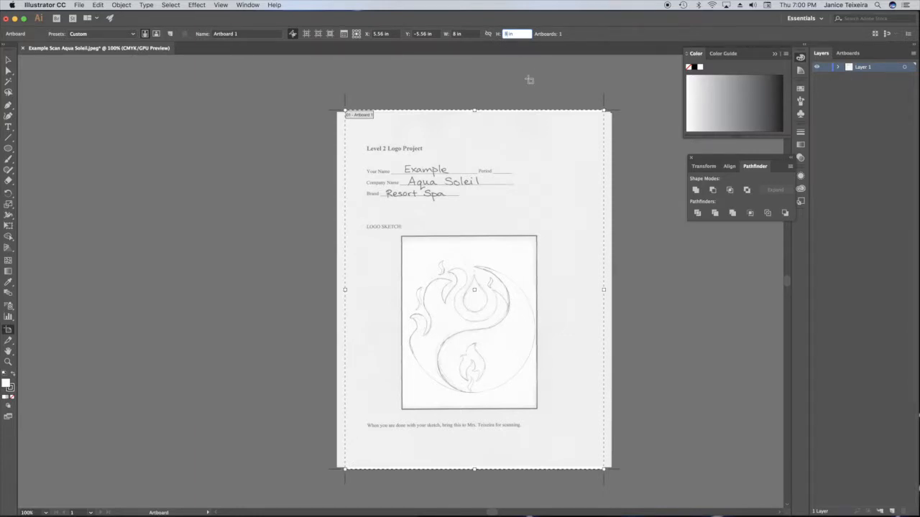
{"action": "key", "text": "Return"}
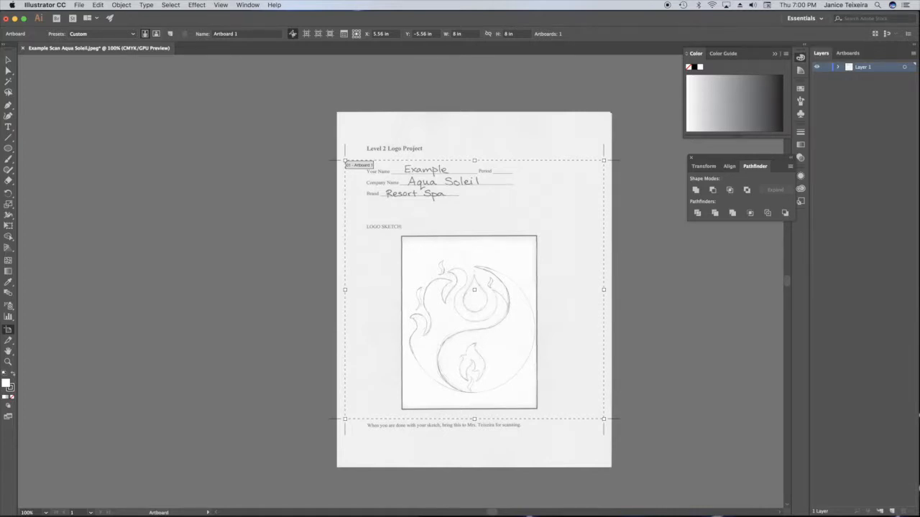
- Enlarge the scanned page proportionally to about 13.46 × 17.42 in and position it so the logo sketch is centred on the artboard
{"action": "left_click", "coordinate": [8, 60]}
{"action": "left_click", "coordinate": [569, 127]}
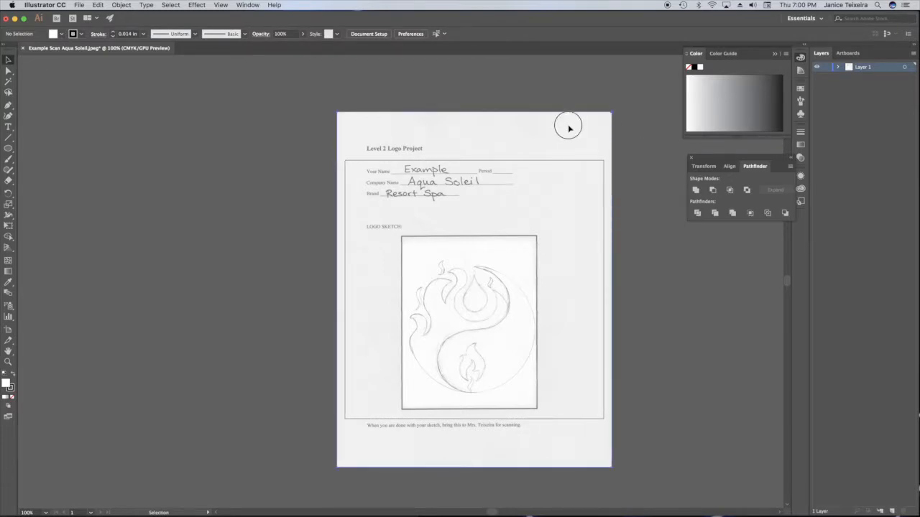
{"action": "left_click_drag", "start_coordinate": [536, 134], "coordinate": [496, 123]}
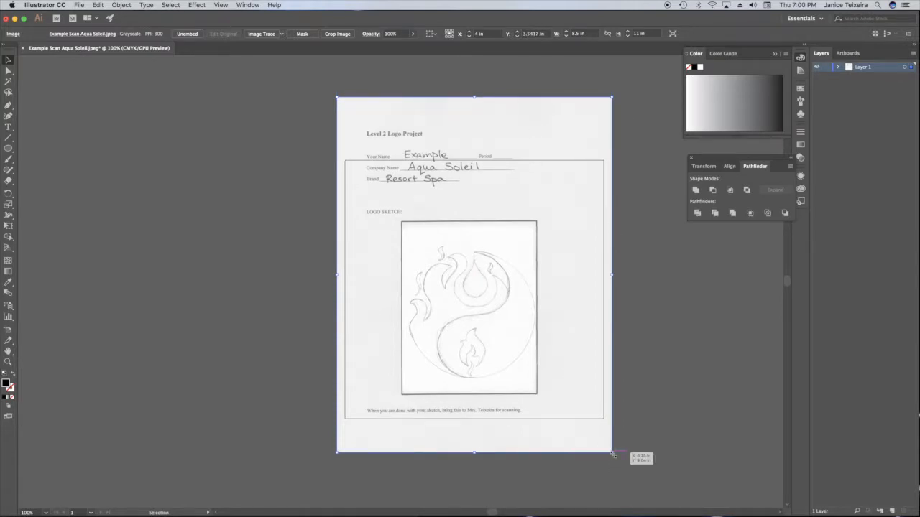
{"action": "left_click_drag", "start_coordinate": [613, 454], "coordinate": [713, 506]}
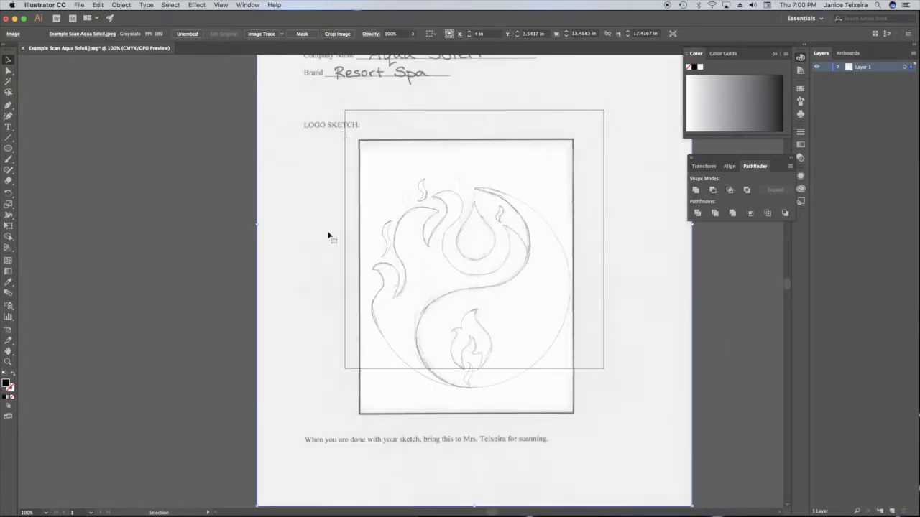
{"action": "mouse_move", "coordinate": [514, 295]}
{"action": "left_mouse_down"}
{"action": "mouse_move", "coordinate": [529, 285]}
{"action": "mouse_move", "coordinate": [518, 304]}
{"action": "left_mouse_up"}
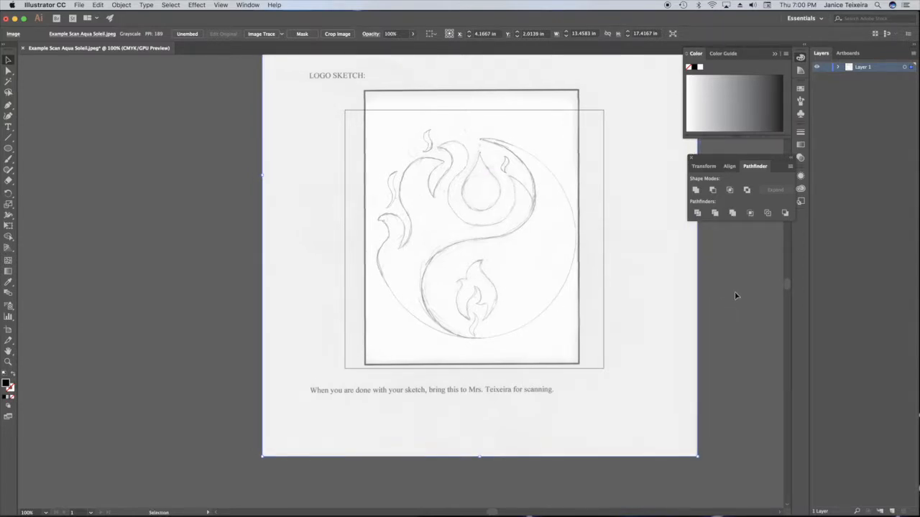
- Lock the layer containing the scan and rename it Sketch
{"action": "left_click", "coordinate": [827, 67]}
{"action": "double_click", "coordinate": [861, 66]}
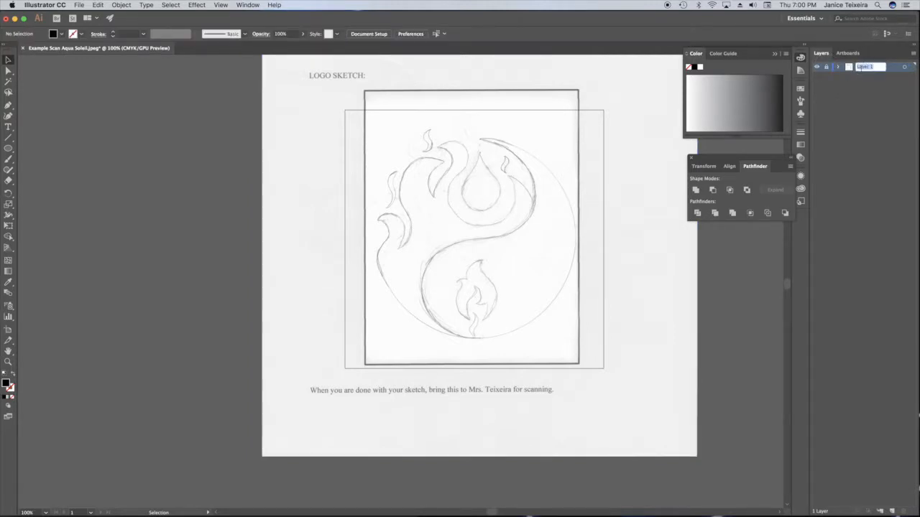
{"action": "type", "text": "Sketch"}
{"action": "key", "text": "Return"}
- Add a new layer above the Sketch layer and name it Logo
{"action": "left_click", "coordinate": [892, 511]}
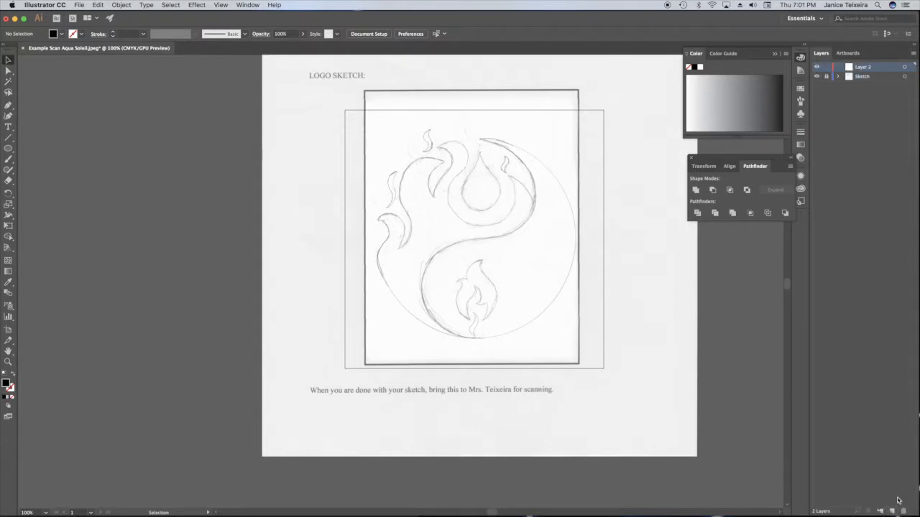
{"action": "double_click", "coordinate": [864, 68]}
{"action": "type", "text": "Logo"}
{"action": "key", "text": "Return"}
- Draw a black circle about 6.14 in across from the artboard's centre, matching the sketch's outer circle
{"action": "left_click_drag", "start_coordinate": [7, 149], "coordinate": [45, 171]}
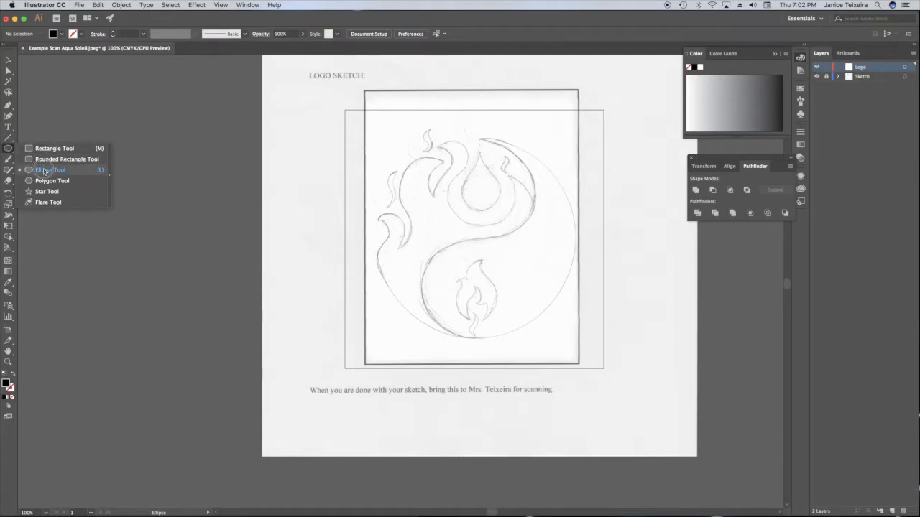
{"action": "left_click_drag", "start_coordinate": [45, 171], "coordinate": [45, 171]}
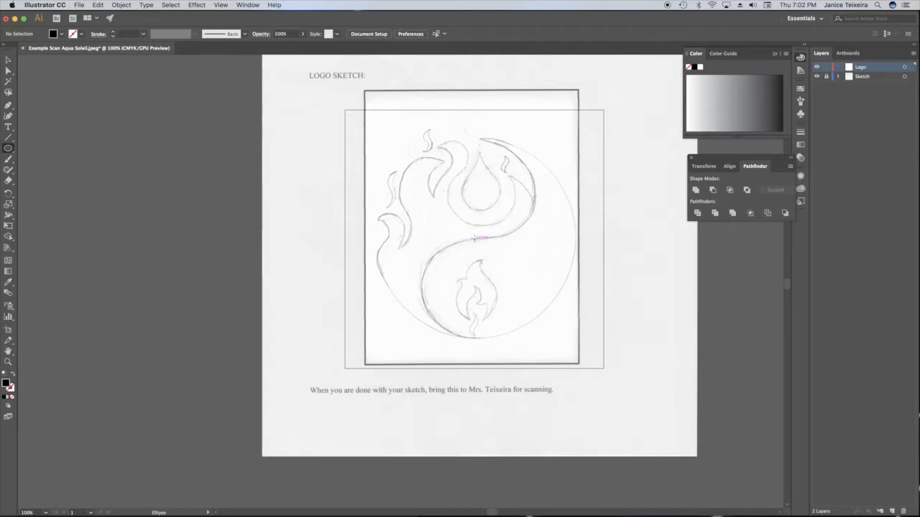
{"action": "mouse_move", "coordinate": [473, 238]}
{"action": "left_mouse_down"}
{"action": "mouse_move", "coordinate": [495, 270]}
{"action": "mouse_move", "coordinate": [510, 340]}
{"action": "left_mouse_up"}
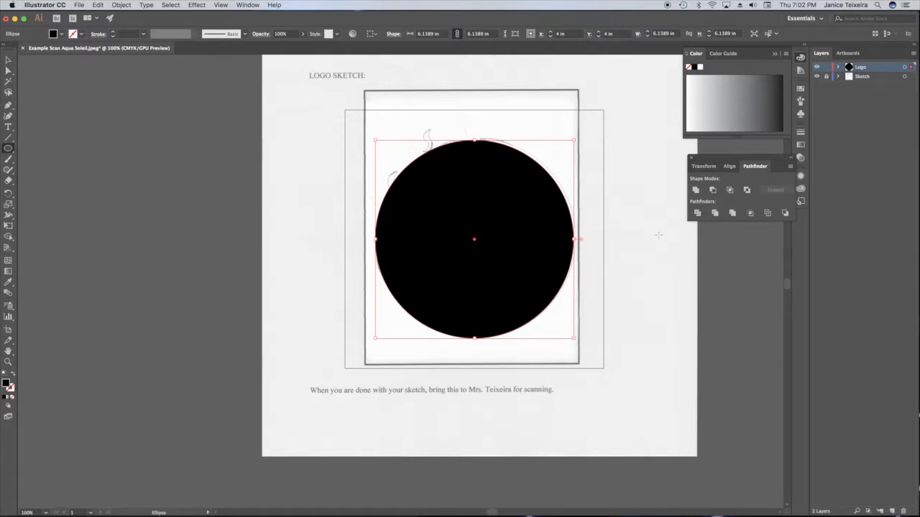
{"action": "double_click", "coordinate": [5, 384]}
{"action": "left_click", "coordinate": [301, 230]}
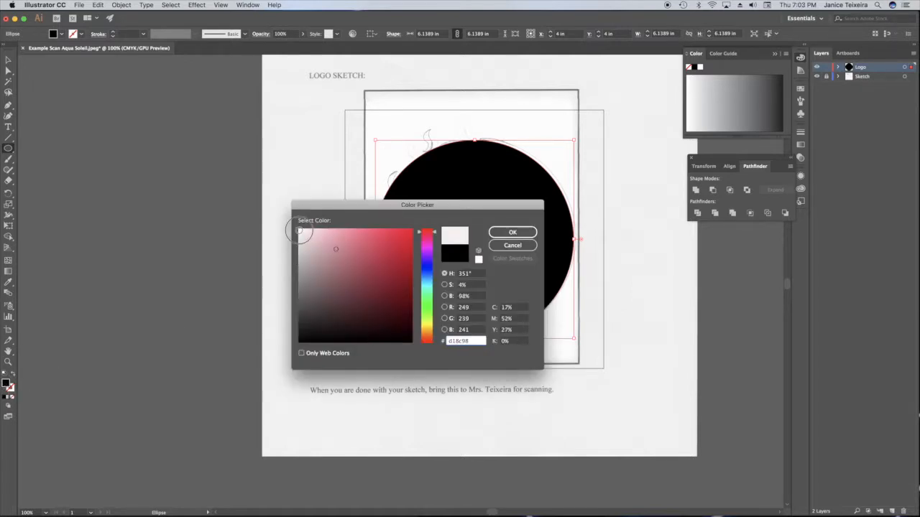
{"action": "left_click", "coordinate": [515, 246]}
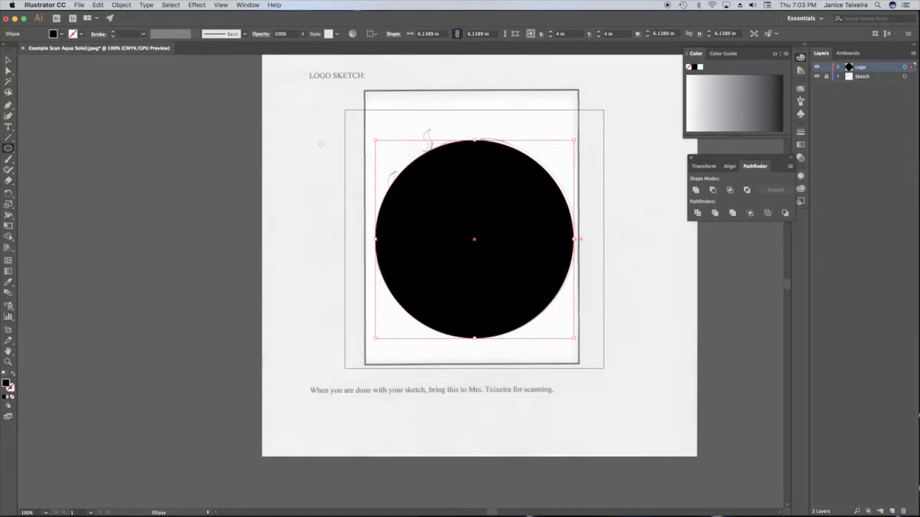
- Deselect the black circle and set the fill colour to white (ffffff) for new shapes
{"action": "left_click", "coordinate": [8, 60]}
{"action": "left_click", "coordinate": [319, 123]}
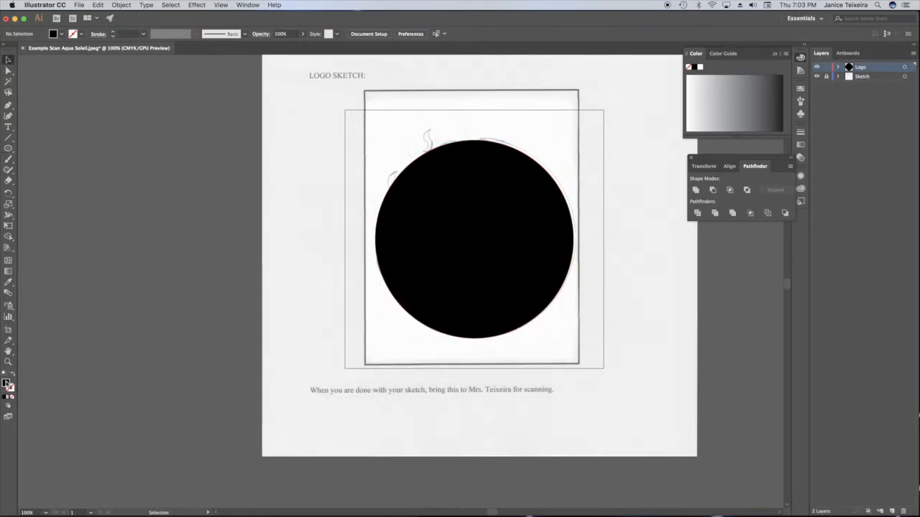
{"action": "double_click", "coordinate": [6, 385]}
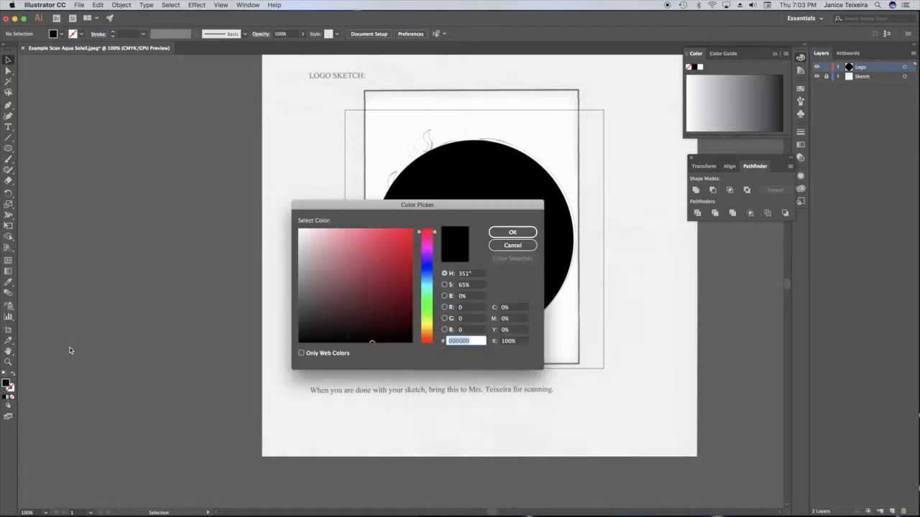
{"action": "mouse_move", "coordinate": [320, 284]}
{"action": "left_mouse_down"}
{"action": "mouse_move", "coordinate": [317, 244]}
{"action": "mouse_move", "coordinate": [281, 218]}
{"action": "mouse_move", "coordinate": [287, 229]}
{"action": "left_mouse_up"}
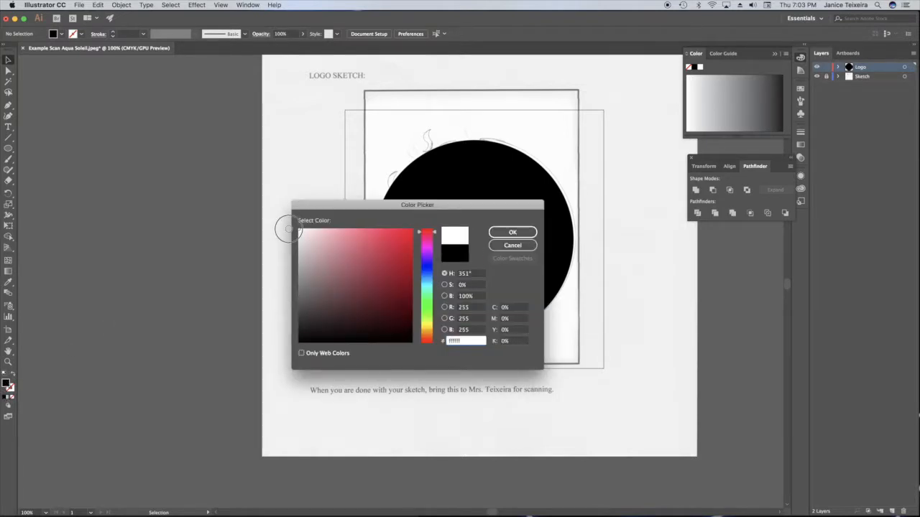
{"action": "left_click", "coordinate": [512, 233]}
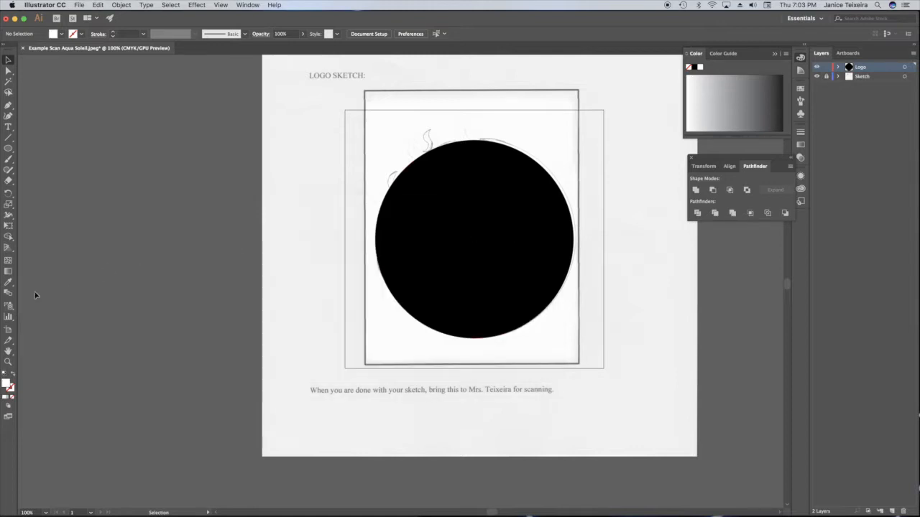
- Draw a white circle about 3.07 in across, spanning from the black circle's centre height up to its top edge
{"action": "left_click", "coordinate": [8, 149]}
{"action": "left_click_drag", "start_coordinate": [8, 148], "coordinate": [54, 168]}
{"action": "mouse_move", "coordinate": [473, 240]}
{"action": "left_mouse_down"}
{"action": "mouse_move", "coordinate": [472, 163]}
{"action": "mouse_move", "coordinate": [473, 240]}
{"action": "left_mouse_up"}
{"action": "left_click_drag", "start_coordinate": [472, 239], "coordinate": [531, 157]}
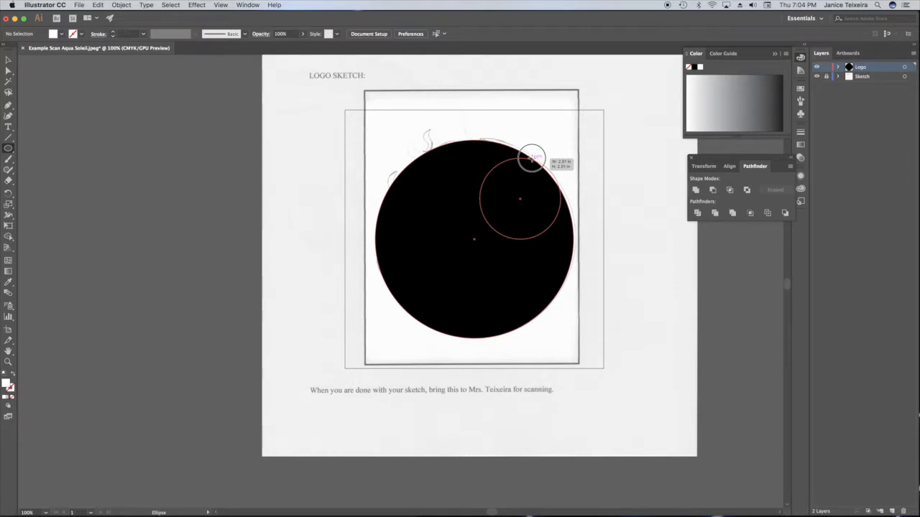
{"action": "left_click_drag", "start_coordinate": [532, 157], "coordinate": [546, 141]}
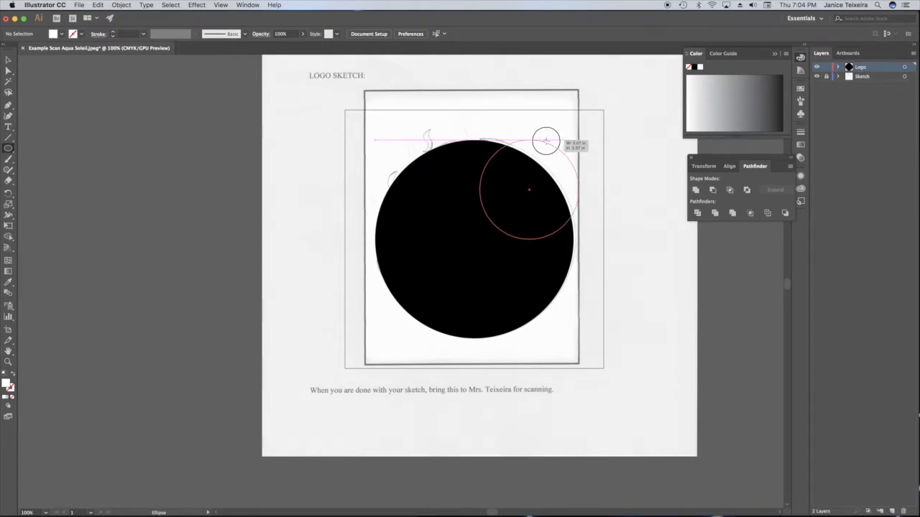
{"action": "left_click_drag", "start_coordinate": [546, 142], "coordinate": [546, 142]}
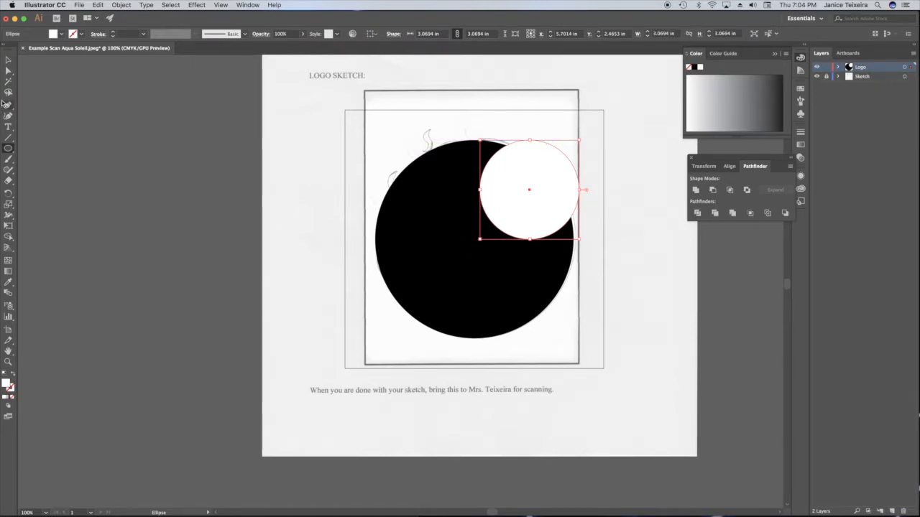
- Move the white circle so it is horizontally centred in the upper half of the black circle
{"action": "left_click", "coordinate": [8, 62]}
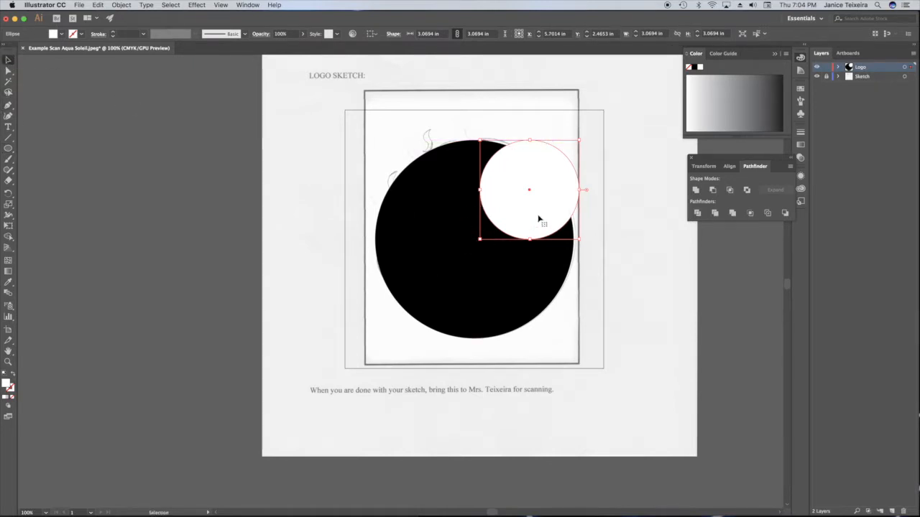
{"action": "left_click", "coordinate": [539, 218]}
{"action": "left_click_drag", "start_coordinate": [539, 217], "coordinate": [485, 220]}
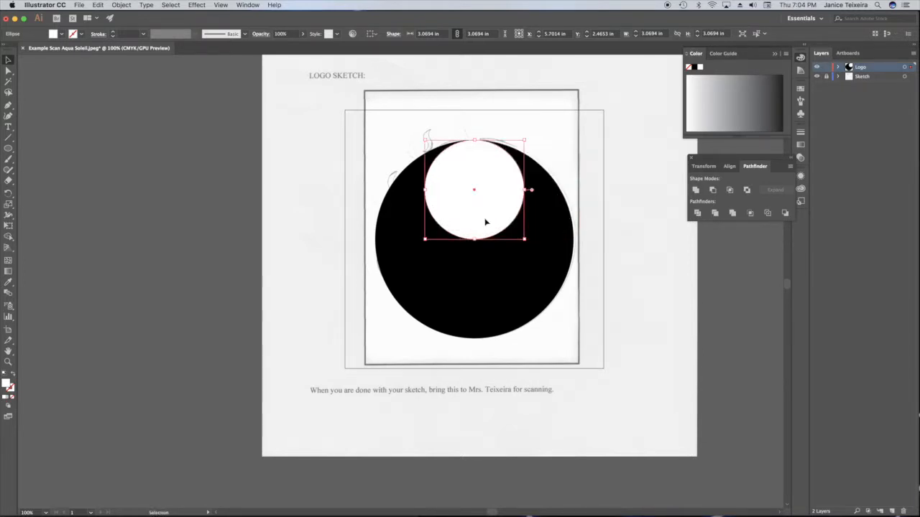
{"action": "left_click", "coordinate": [544, 92]}
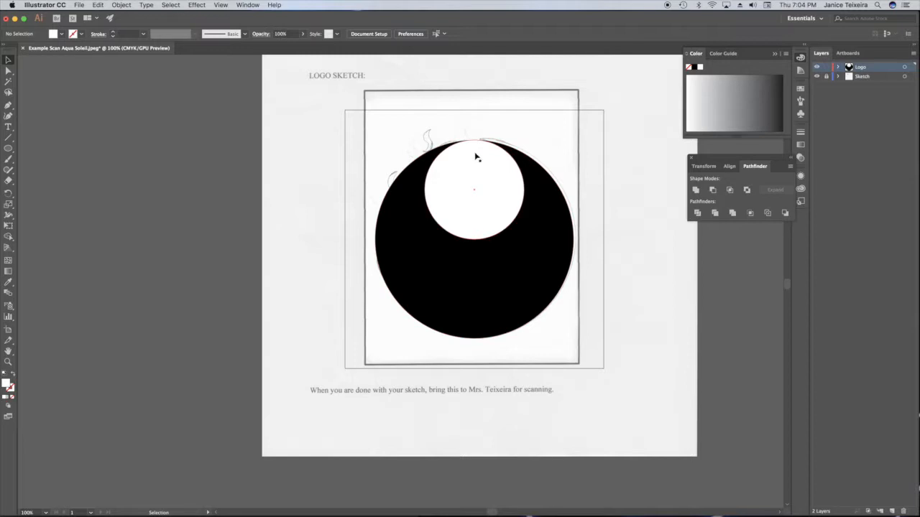
- Subtract the white circle from the black circle with Minus Front and deselect the result
{"action": "left_click", "coordinate": [491, 212]}
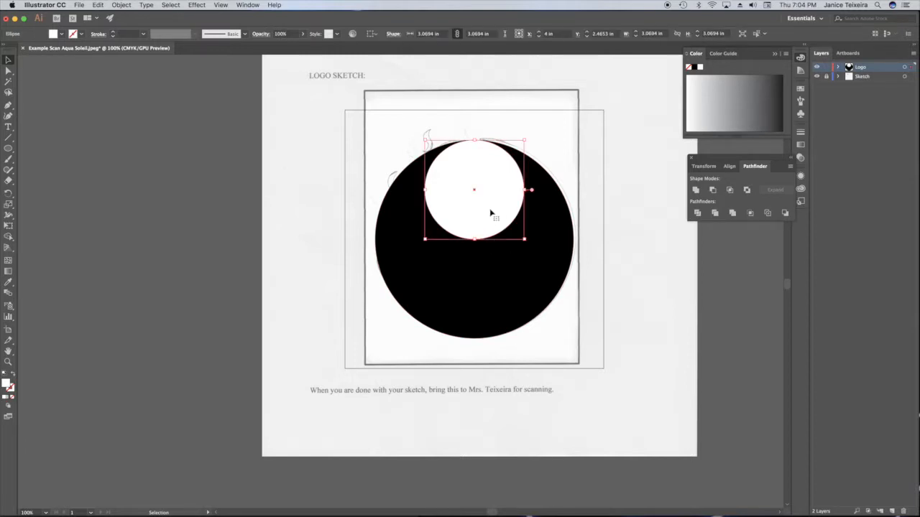
{"action": "key", "text": "a"}
{"action": "key", "text": "v"}
{"action": "left_click", "coordinate": [467, 302], "text": "shift"}
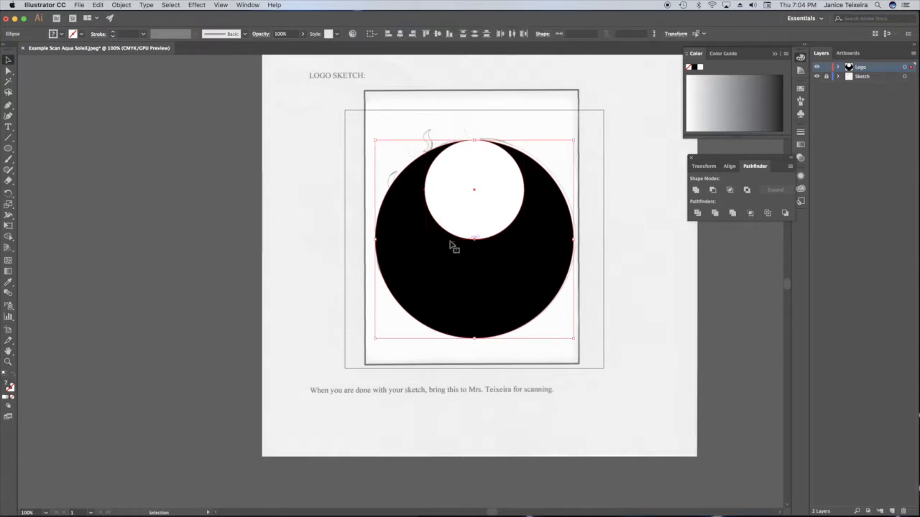
{"action": "left_click", "coordinate": [712, 191]}
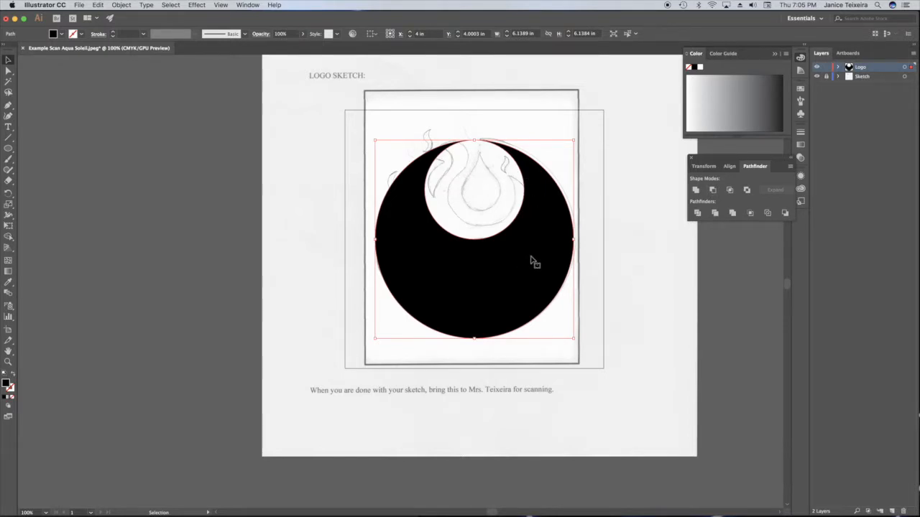
{"action": "left_click", "coordinate": [303, 244]}
- Draw a rectangle about 3.85 × 8.54 in over the black shape's left half and cut that half away with Minus Front
{"action": "left_click_drag", "start_coordinate": [8, 148], "coordinate": [41, 150]}
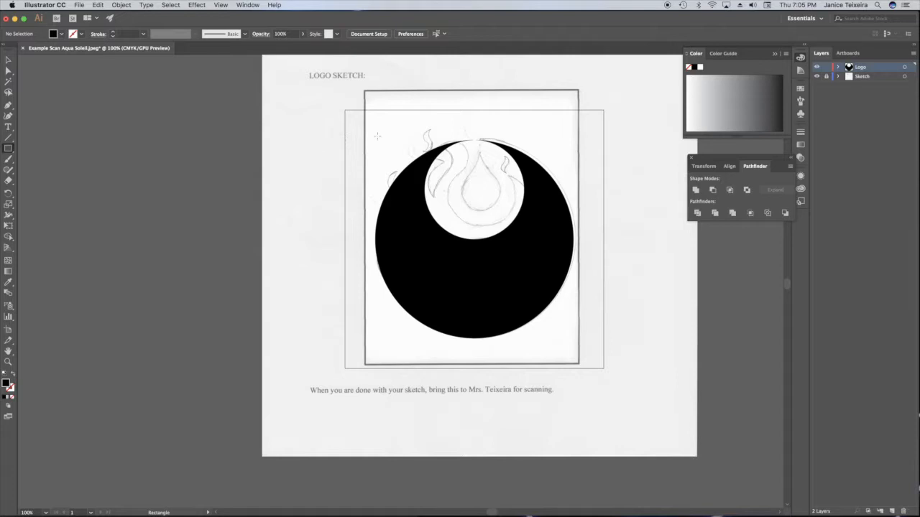
{"action": "left_click_drag", "start_coordinate": [349, 103], "coordinate": [474, 377]}
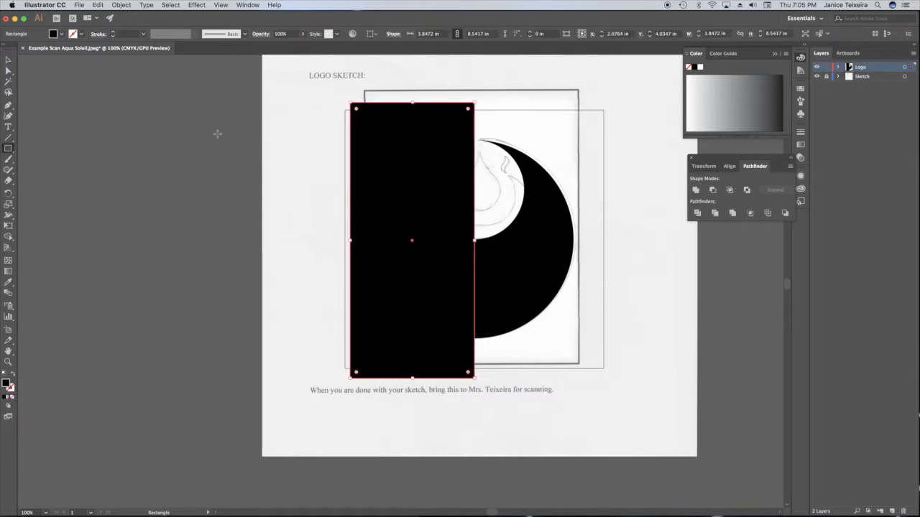
{"action": "left_click", "coordinate": [8, 61]}
{"action": "left_click", "coordinate": [534, 254], "text": "shift"}
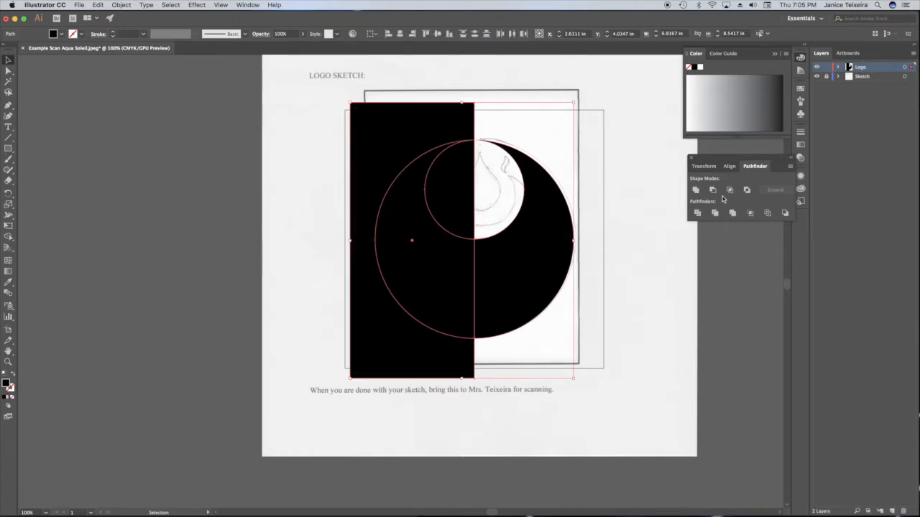
{"action": "left_click", "coordinate": [712, 191]}
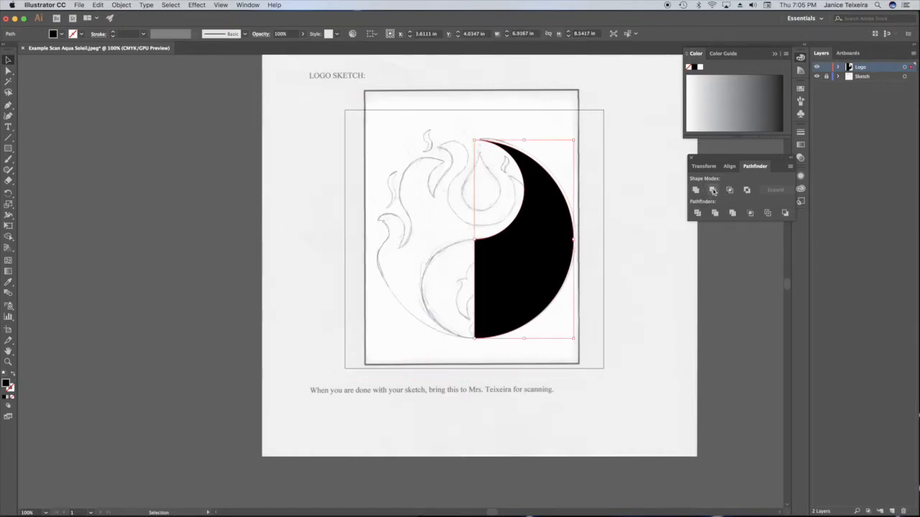
{"action": "left_click", "coordinate": [447, 116]}
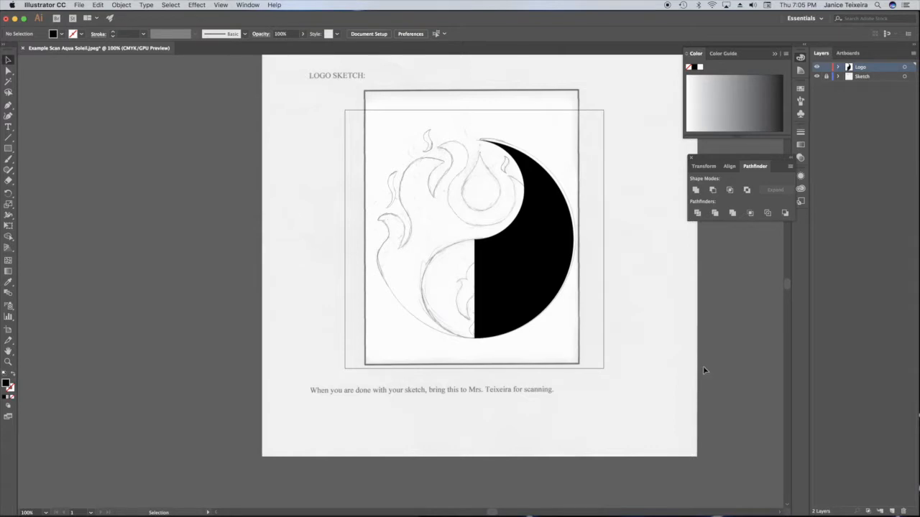
- Paste a copy of the white circle and fill it with black (000000)
{"action": "key", "text": "super+v"}
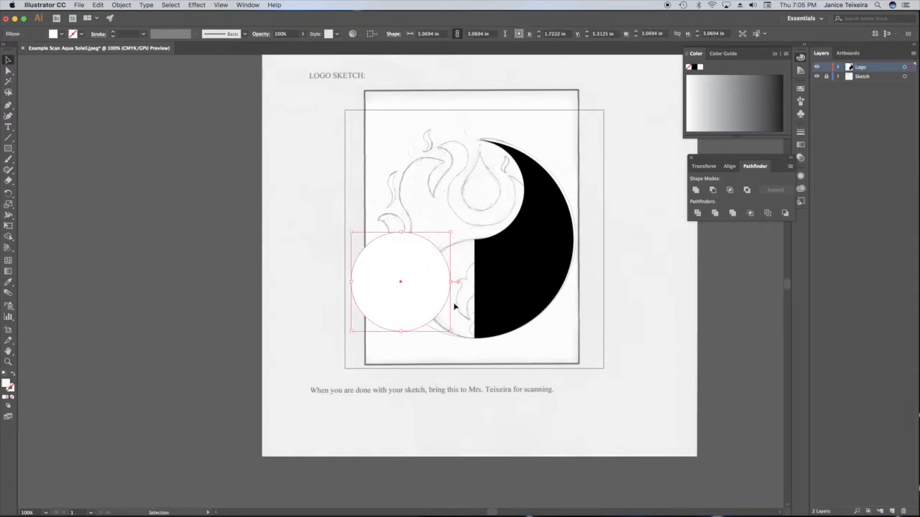
{"action": "double_click", "coordinate": [8, 386]}
{"action": "mouse_move", "coordinate": [356, 252]}
{"action": "left_mouse_down"}
{"action": "mouse_move", "coordinate": [345, 293]}
{"action": "mouse_move", "coordinate": [411, 342]}
{"action": "left_mouse_up"}
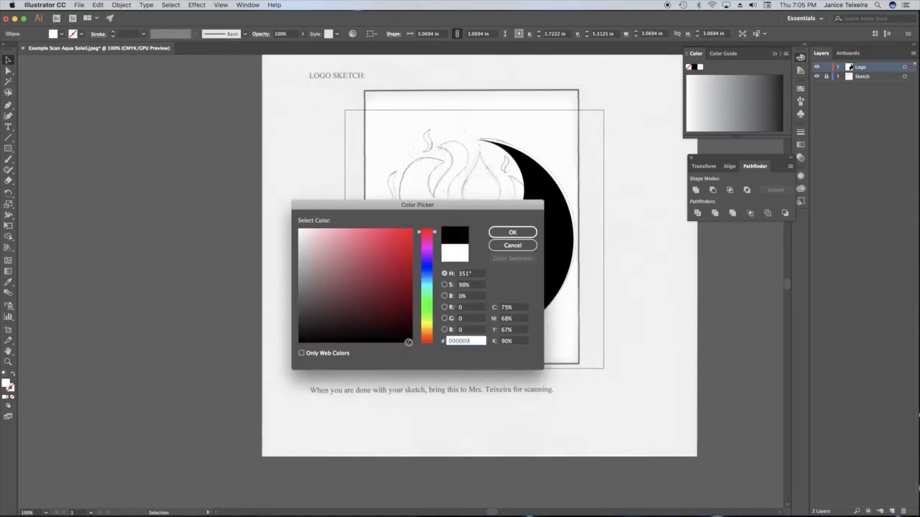
{"action": "left_click", "coordinate": [526, 234]}
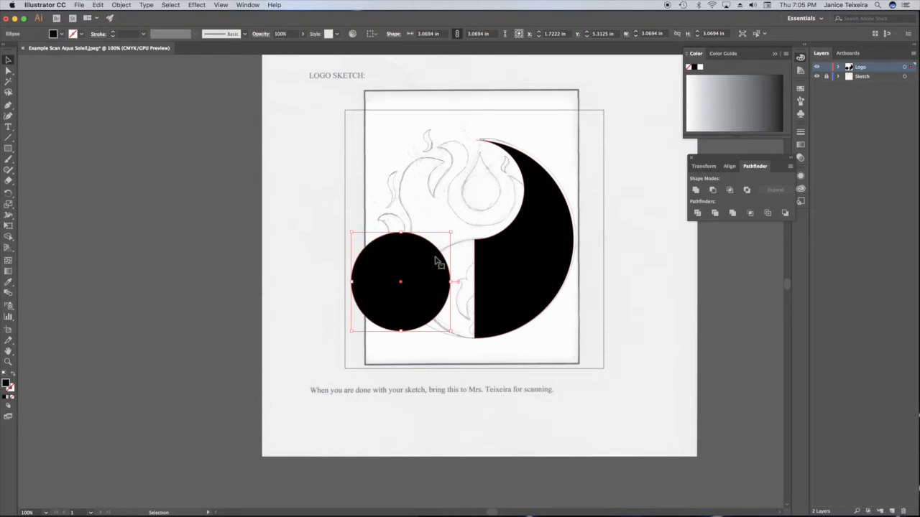
- Move the black circle to the centre of the logo's lower half and merge it with the black shape using Unite
{"action": "left_click_drag", "start_coordinate": [406, 259], "coordinate": [479, 266]}
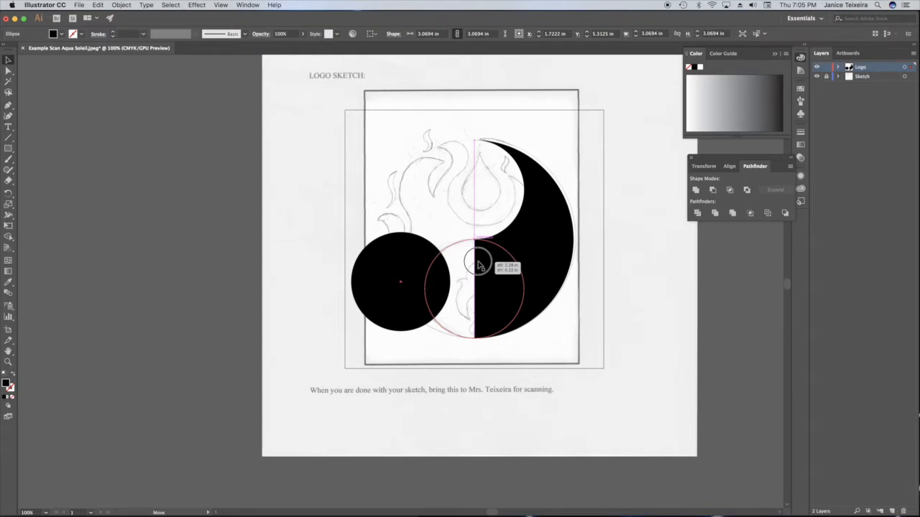
{"action": "left_click_drag", "start_coordinate": [480, 266], "coordinate": [480, 265]}
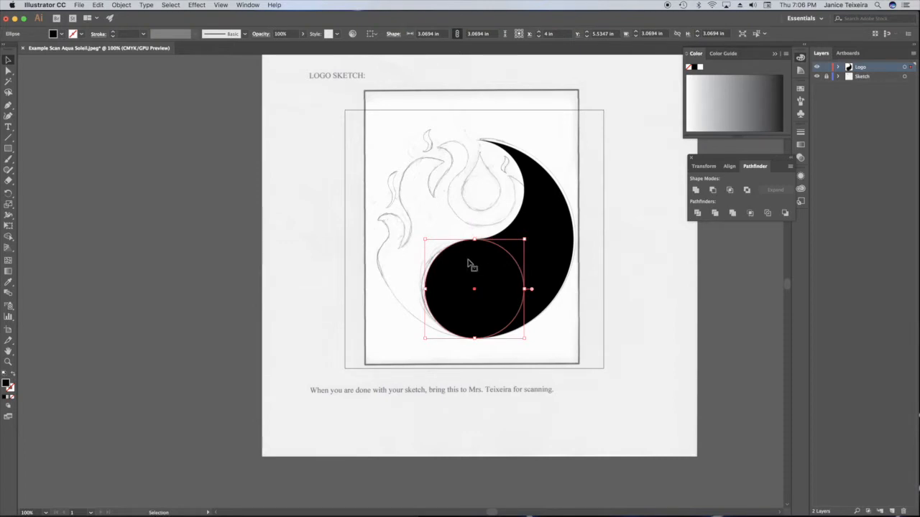
{"action": "left_click", "coordinate": [560, 239], "text": "shift"}
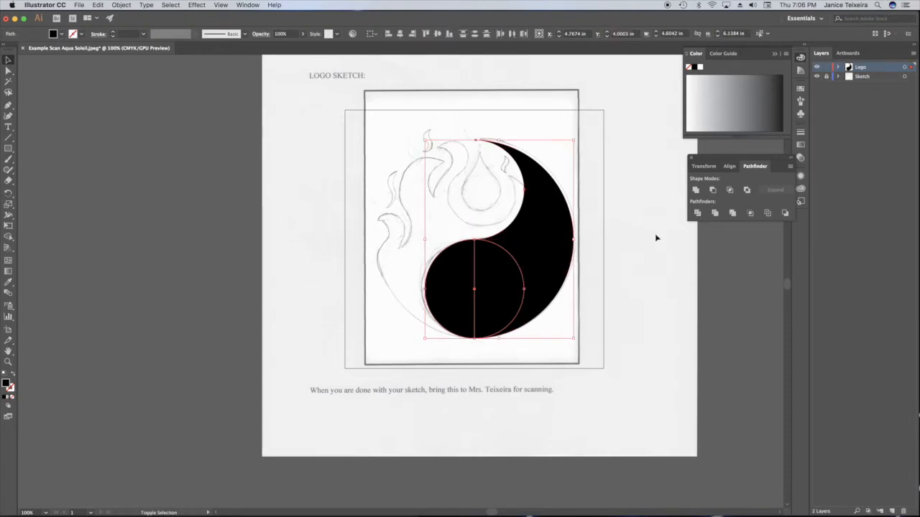
{"action": "left_click", "coordinate": [694, 190]}
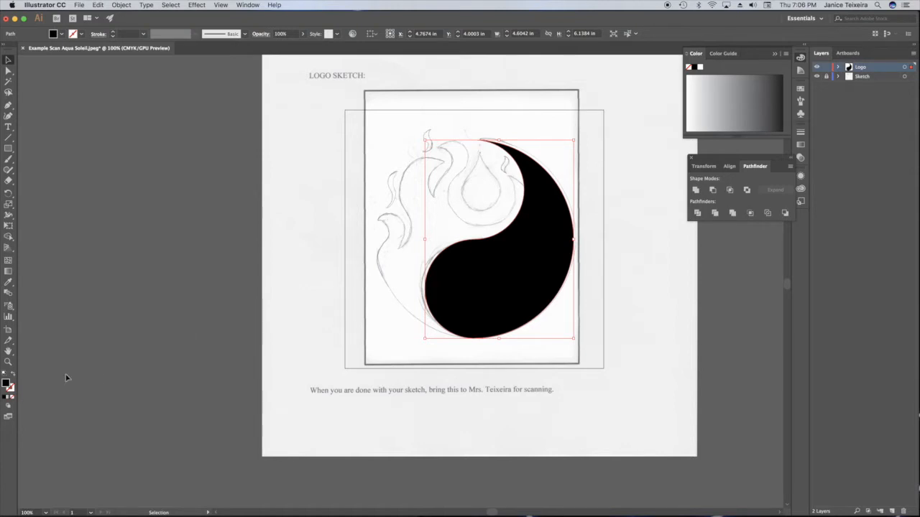
- Fill the united shape with blue 137ce5
{"action": "double_click", "coordinate": [7, 384]}
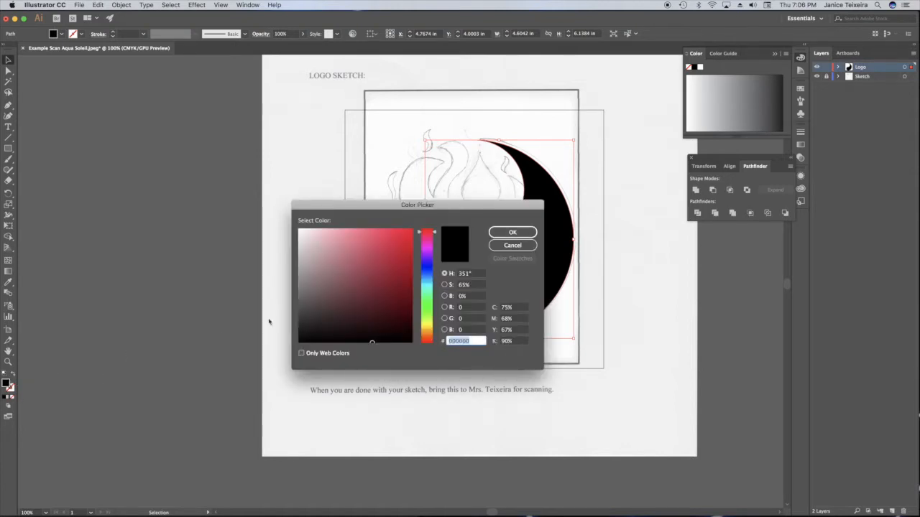
{"action": "left_click", "coordinate": [426, 276]}
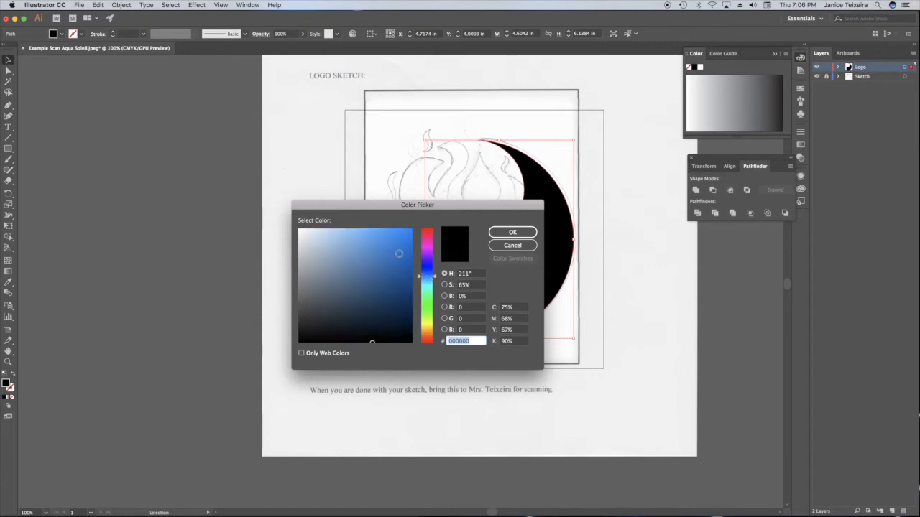
{"action": "left_click", "coordinate": [403, 239]}
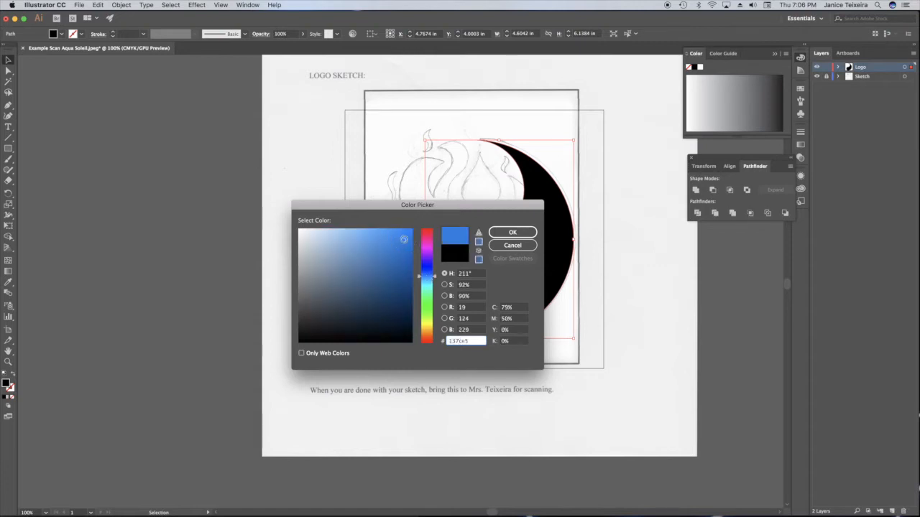
{"action": "left_click", "coordinate": [512, 232]}
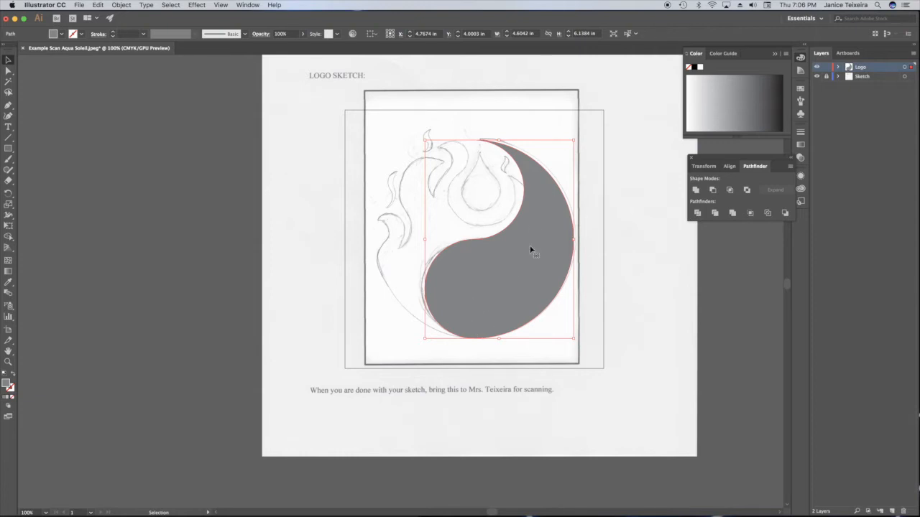
- Switch the colour spectrum from grayscale to RGB and fill the united shape with light blue 5ebbea
{"action": "left_click", "coordinate": [786, 55]}
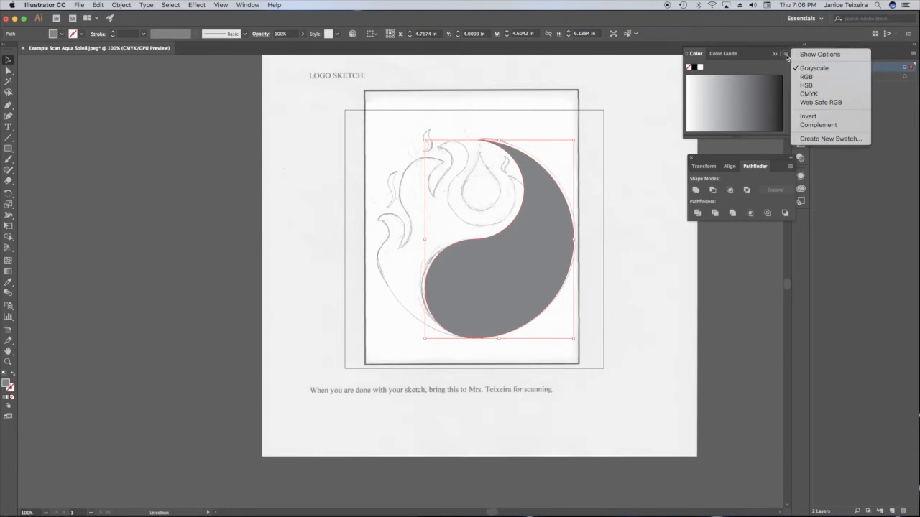
{"action": "left_click", "coordinate": [806, 76]}
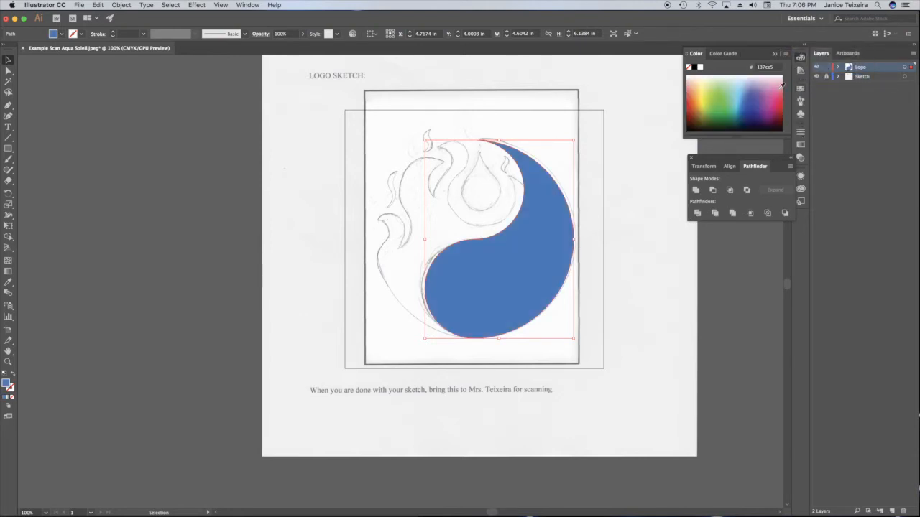
{"action": "left_click", "coordinate": [742, 87]}
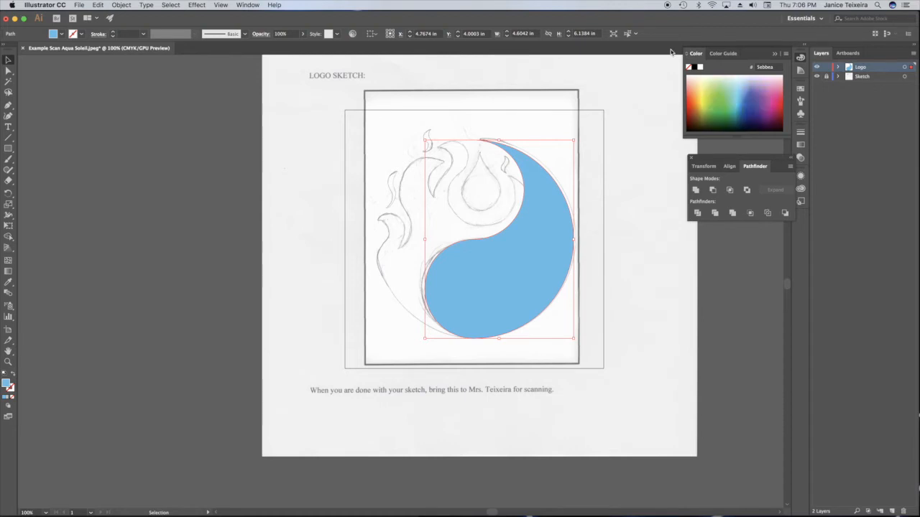
- Paste a copy of the light blue shape and rotate it 180°
{"action": "key", "text": "ctrl+v"}
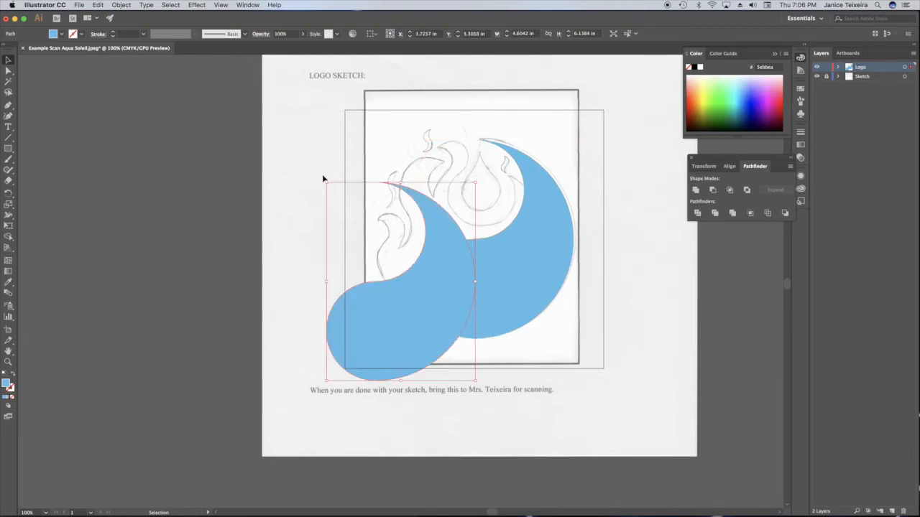
{"action": "left_click_drag", "start_coordinate": [323, 176], "coordinate": [479, 379]}
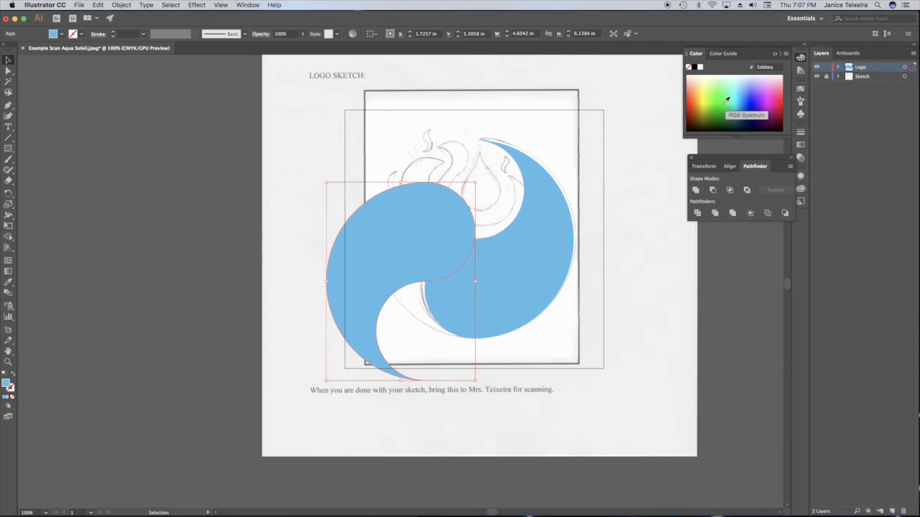
- Fill the rotated copy with green 39ef00, fit it against the blue shape to complete the circle, and deselect it
{"action": "left_click", "coordinate": [726, 101]}
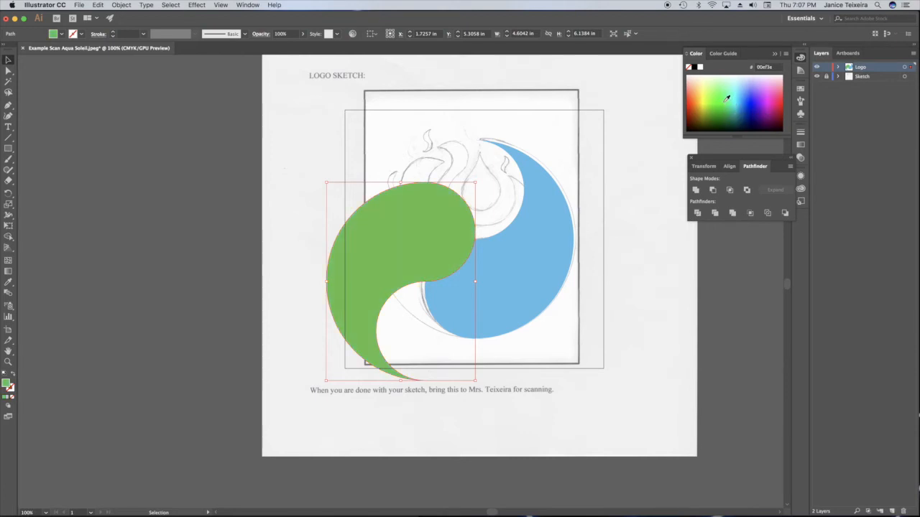
{"action": "left_click", "coordinate": [727, 81]}
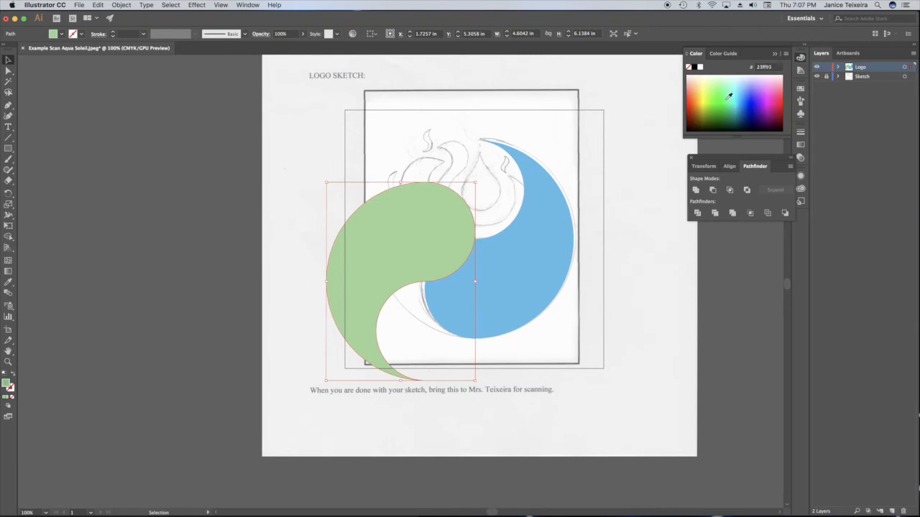
{"action": "left_click", "coordinate": [716, 100]}
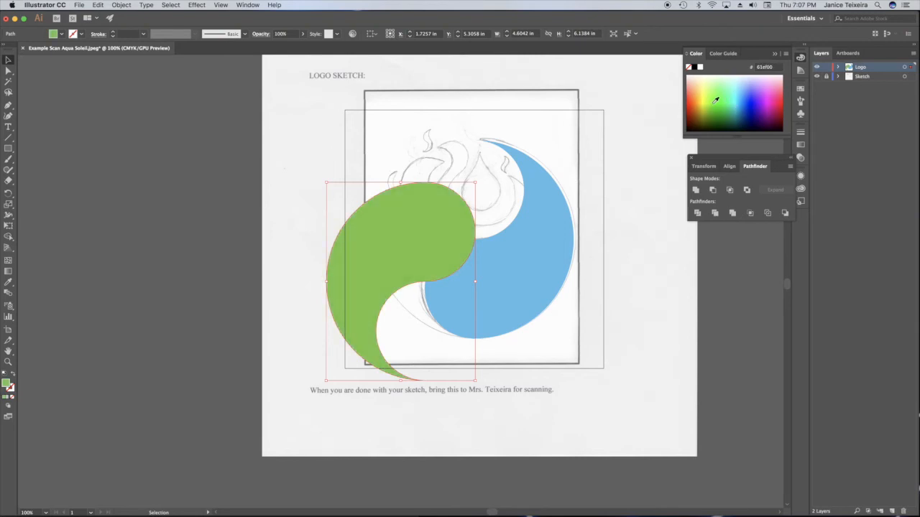
{"action": "left_click", "coordinate": [710, 102]}
{"action": "left_click", "coordinate": [708, 106]}
{"action": "left_click", "coordinate": [715, 108]}
{"action": "left_click", "coordinate": [718, 104]}
{"action": "left_click", "coordinate": [717, 101]}
{"action": "left_click_drag", "start_coordinate": [404, 236], "coordinate": [453, 195]}
{"action": "left_click", "coordinate": [422, 118]}
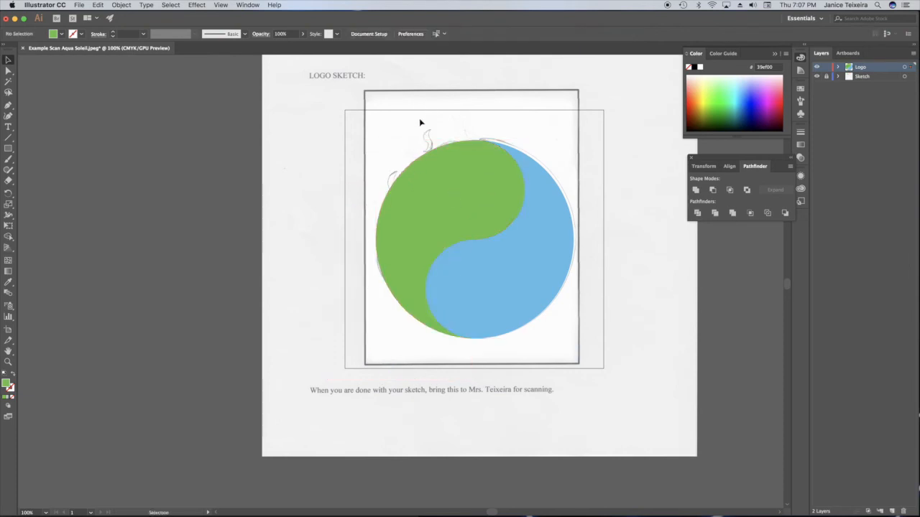